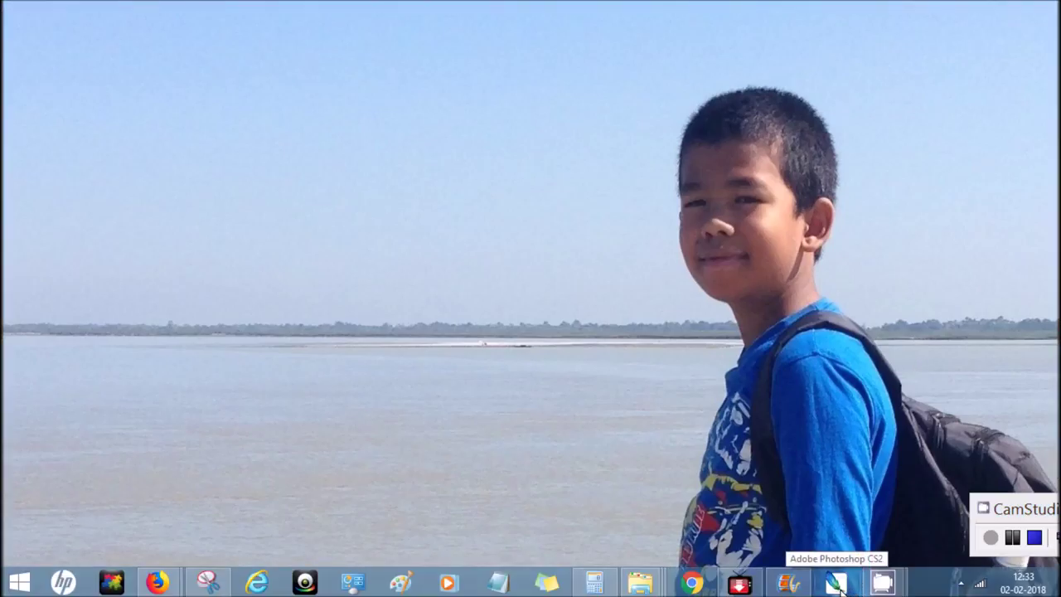
Launch Photoshop CS2 from its taskbar icon and wait for the Registration dialog.
click(837, 583)
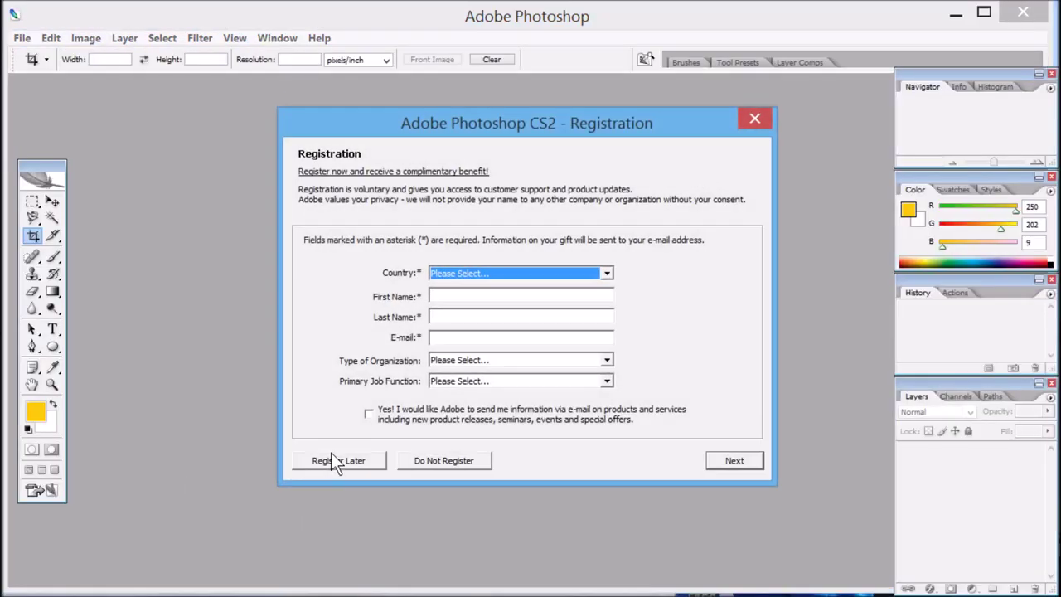
Choose Register Later to skip Photoshop CS2 product registration.
click(334, 462)
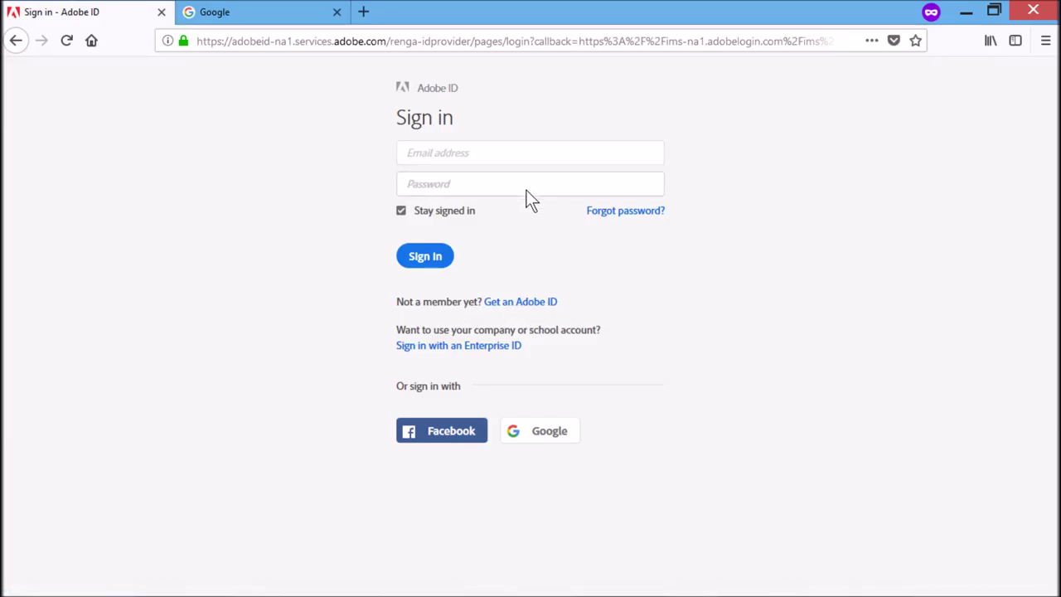
Sign in to Adobe ID by pasting the account e-mail and entering the account password.
click(500, 158)
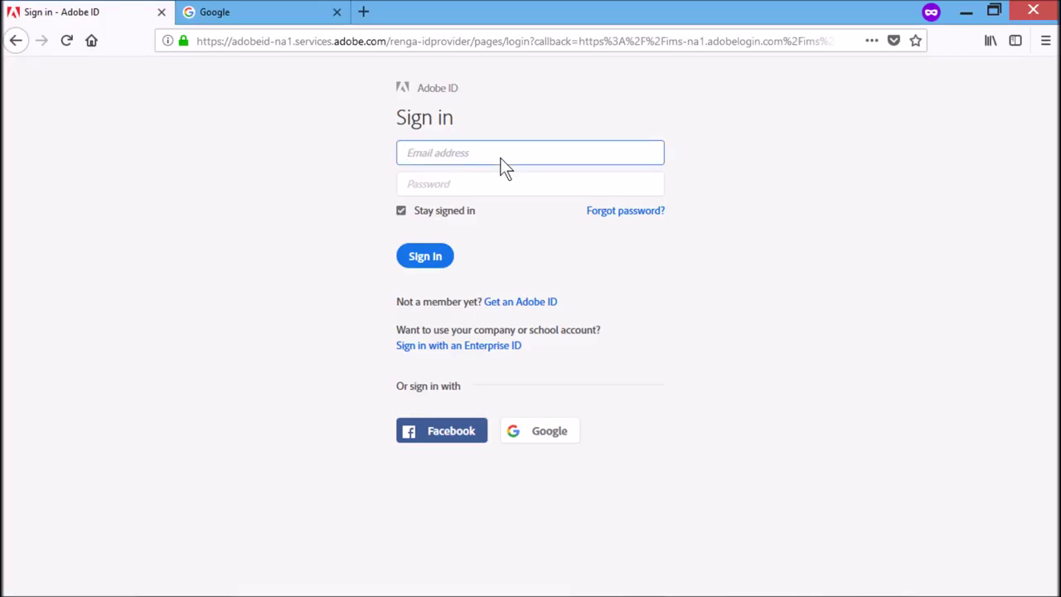
key(ctrl+v)
click(485, 193)
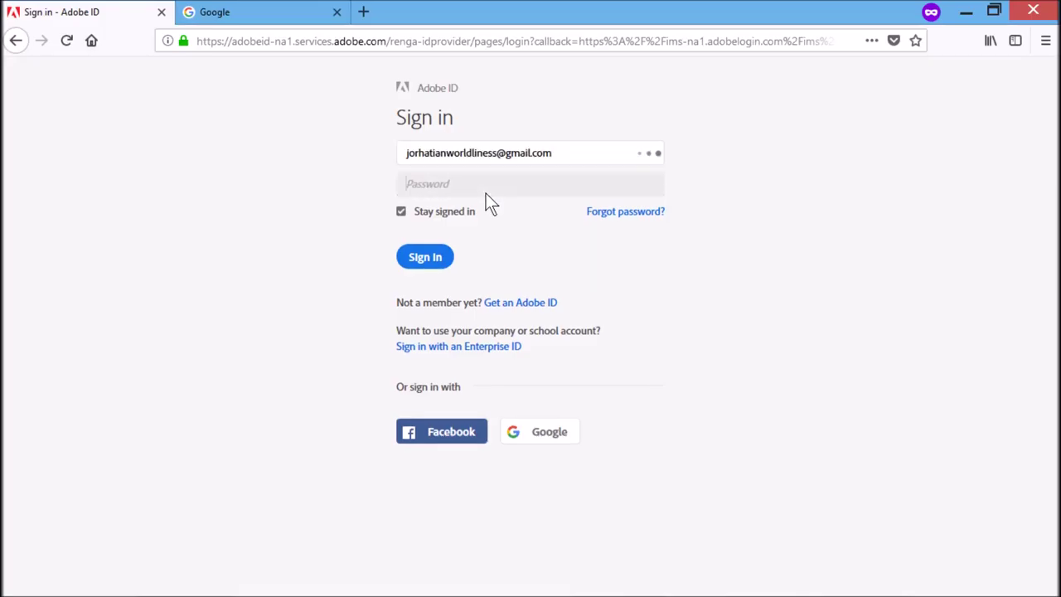
text(a)
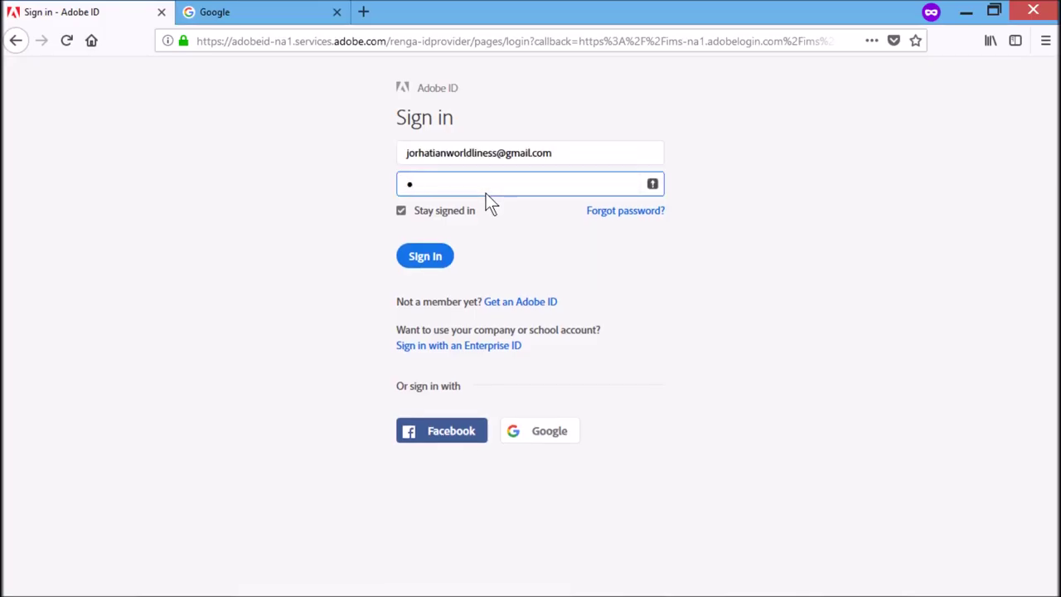
text(aaaaaaaaa)
click(431, 259)
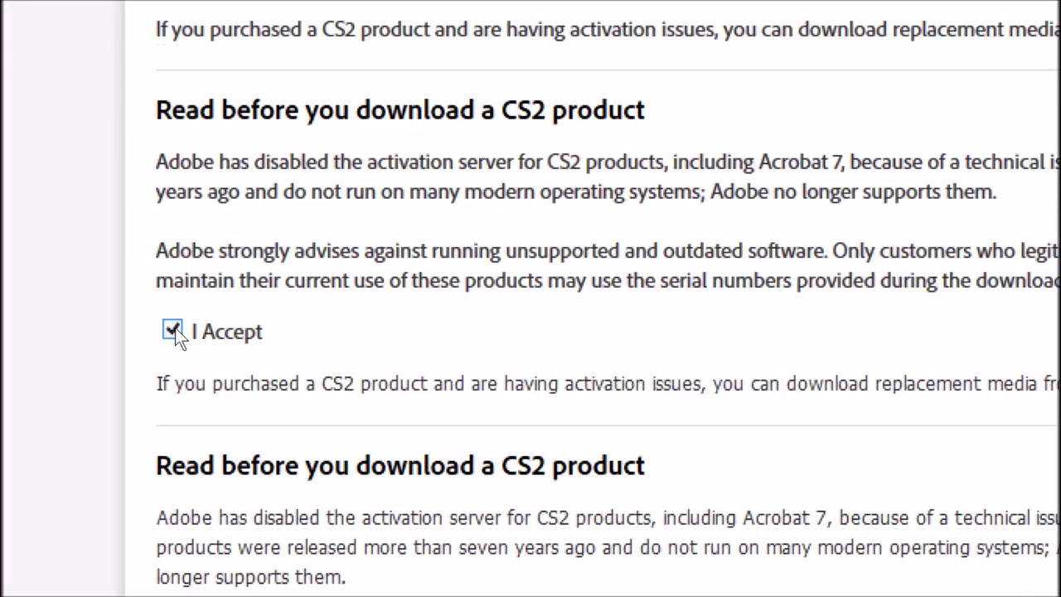
Expand the English downloads list and scroll to the Photoshop CS2 Windows installer and serial number.
scroll(175, 327, down, 5)
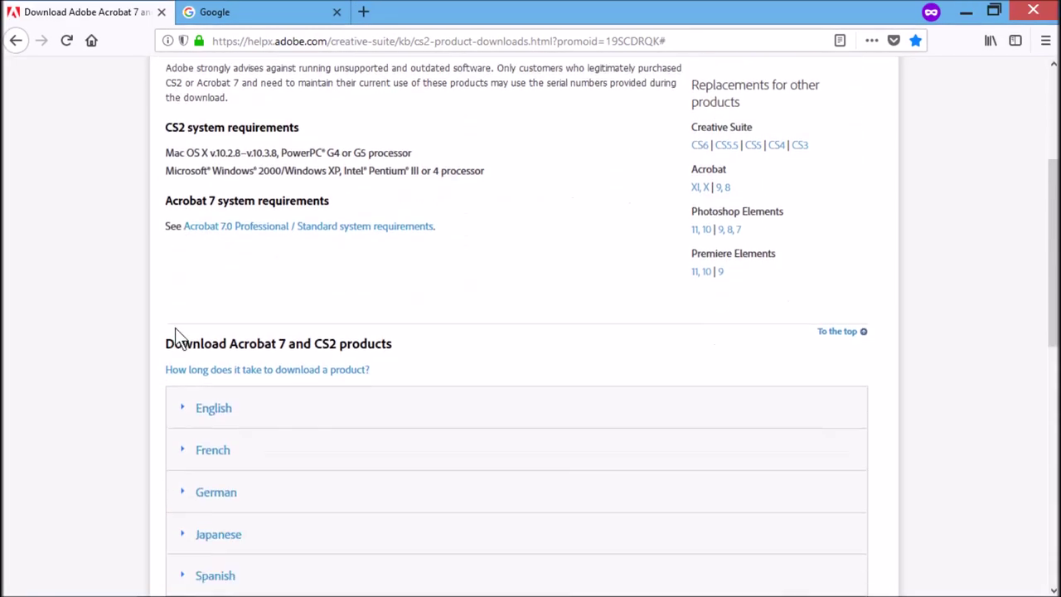
click(217, 381)
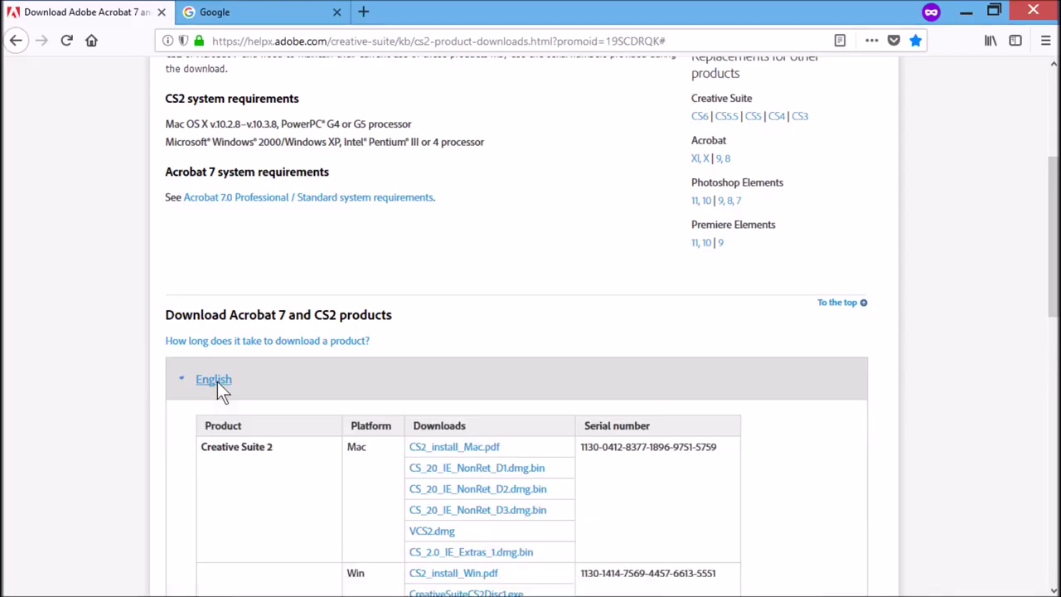
scroll(217, 383, down, 3)
scroll(217, 381, down, 4)
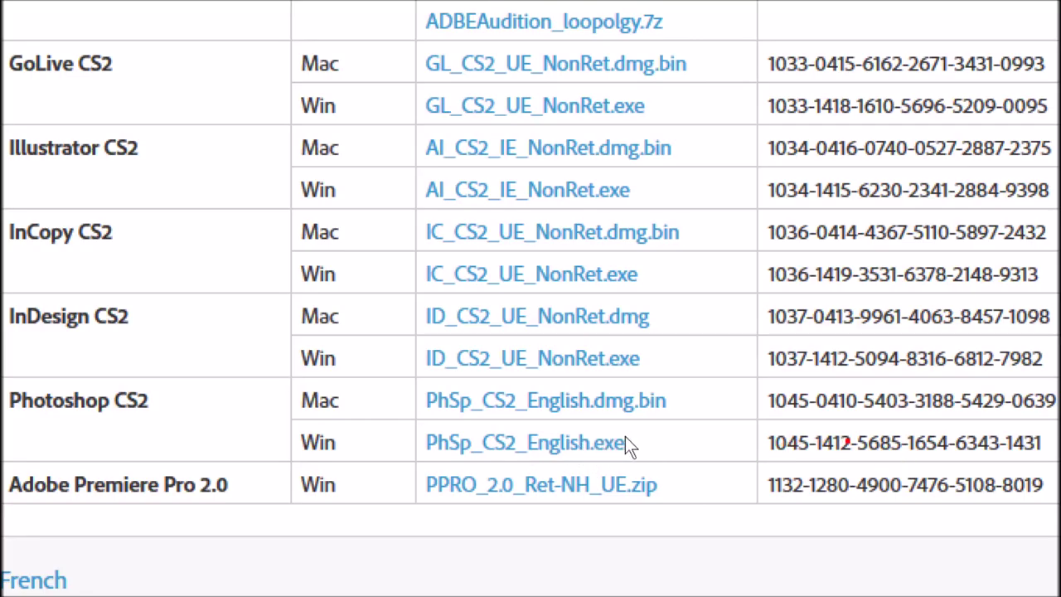
mouse_move(1041, 429)
mouse_down()
mouse_move(1059, 460)
mouse_move(995, 469)
mouse_move(849, 481)
mouse_move(729, 454)
mouse_move(831, 421)
mouse_move(1036, 423)
mouse_up()
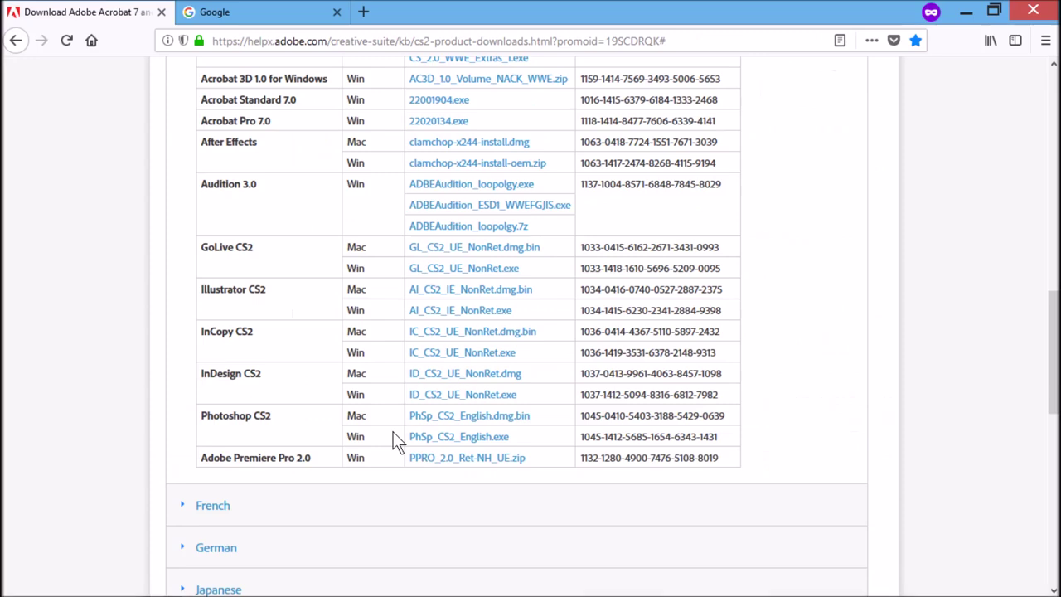
Cancel the repeat download and launch the existing PhSp_CS2_English.exe from Firefox's Downloads list.
click(453, 438)
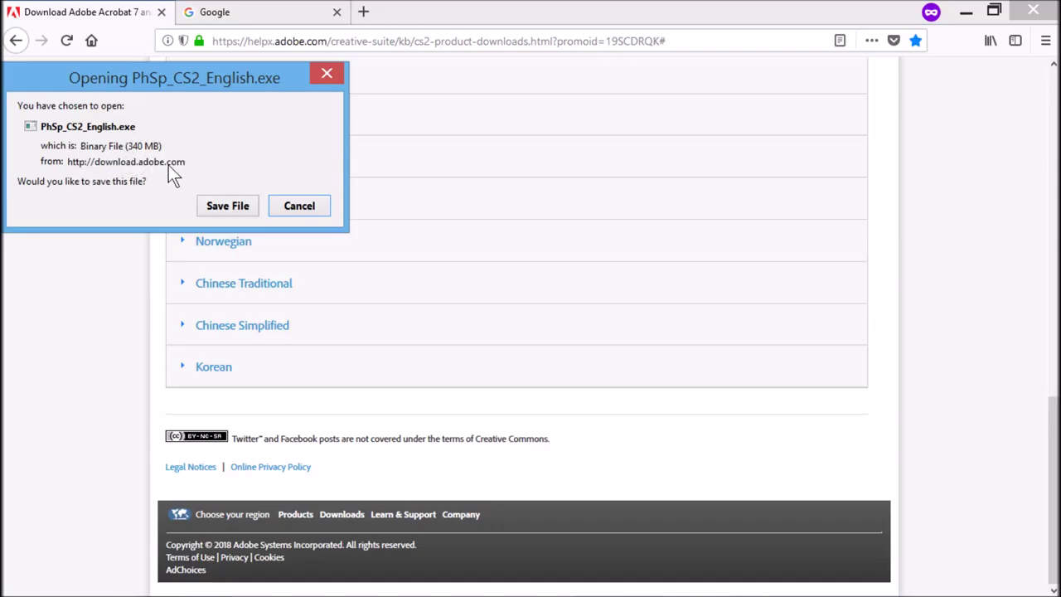
click(292, 206)
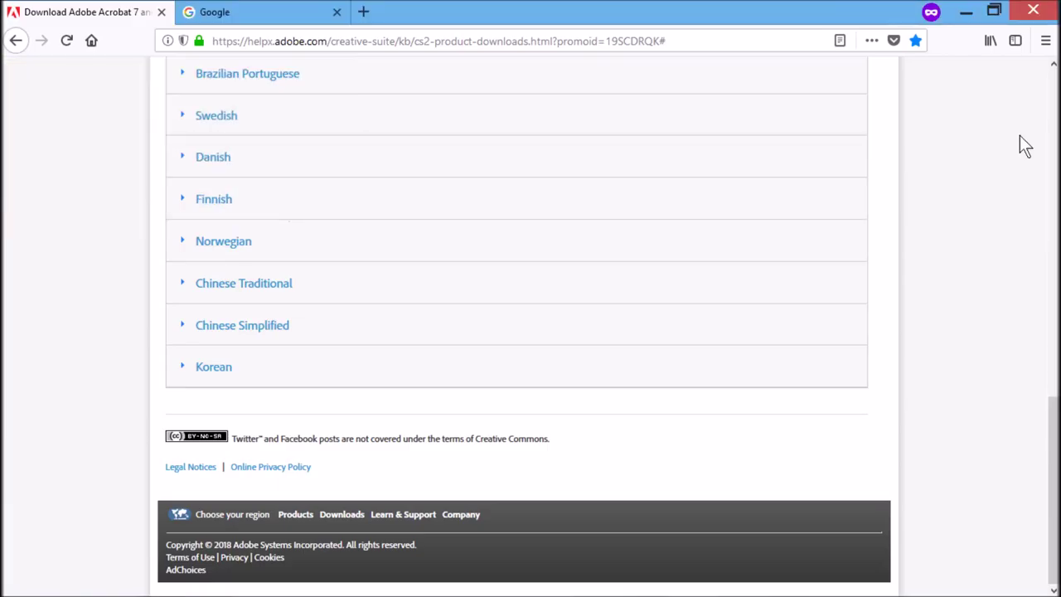
click(989, 41)
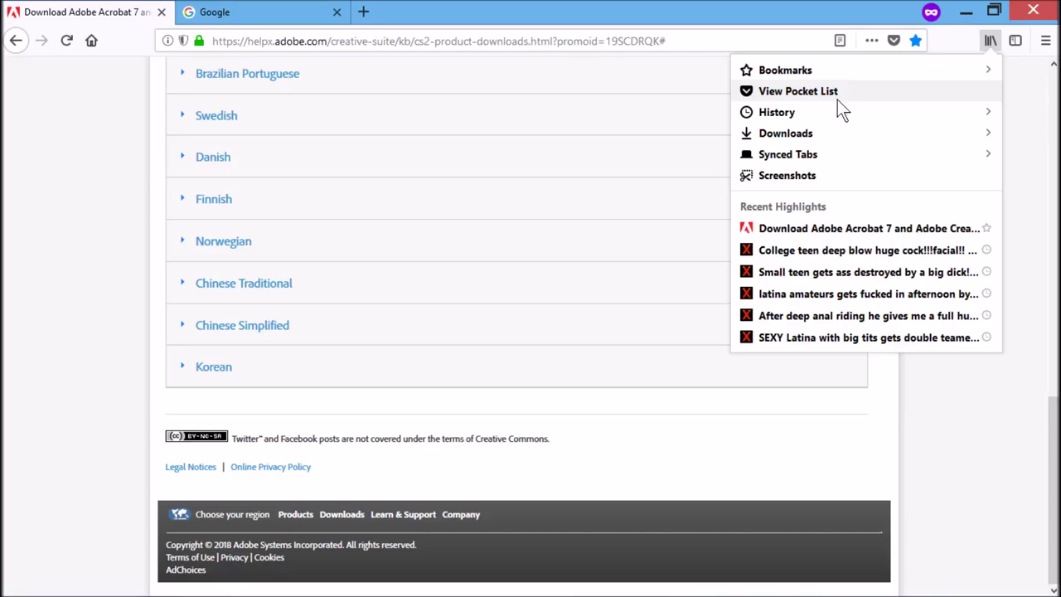
click(786, 134)
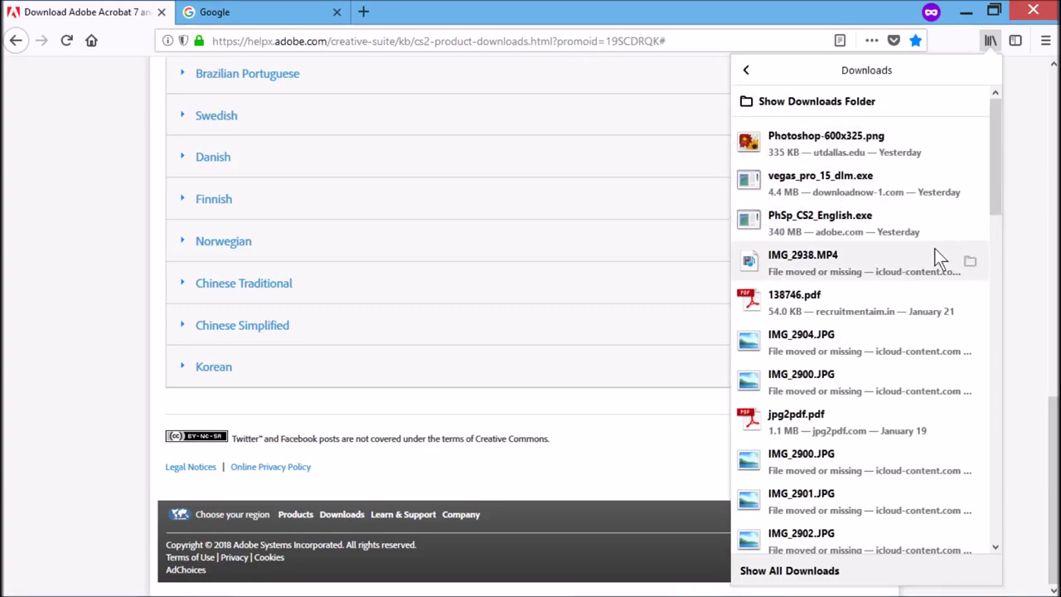
click(969, 222)
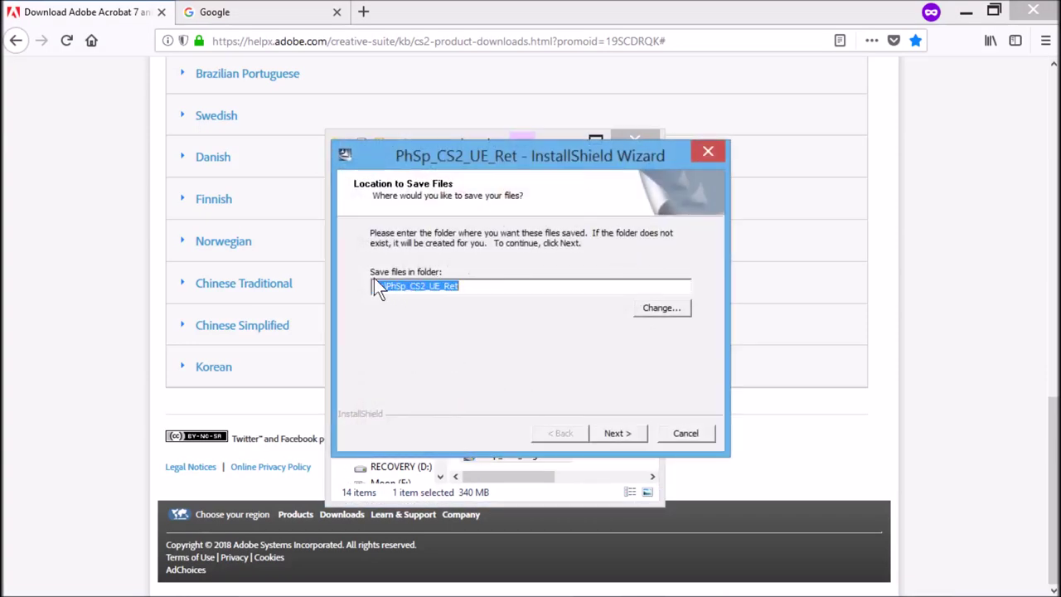
Start extracting to C:\PhSp_CS2_UE_Ret, cancel at the overwrite prompt, and minimize the Downloads folder.
click(616, 435)
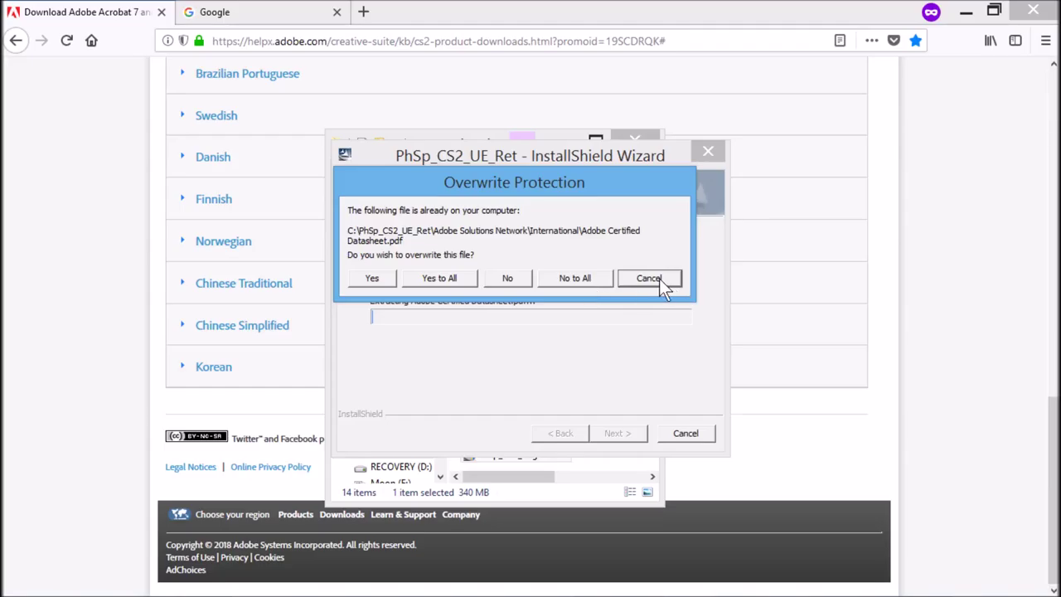
click(625, 277)
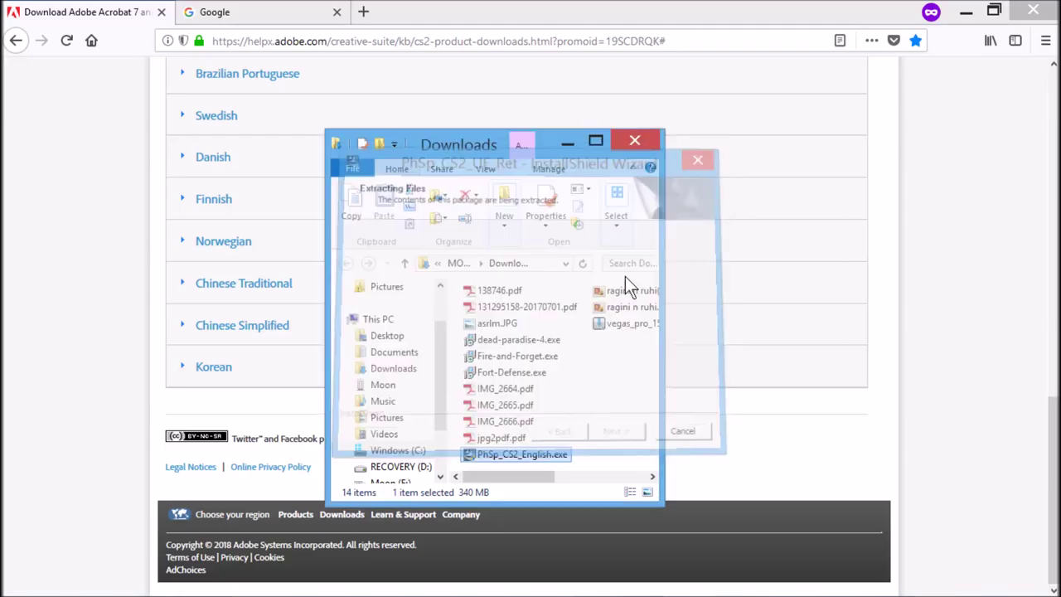
click(569, 142)
In Photoshop, create a new white 1500×720 px, 72 ppi RGB document named Untitled-1.
click(838, 584)
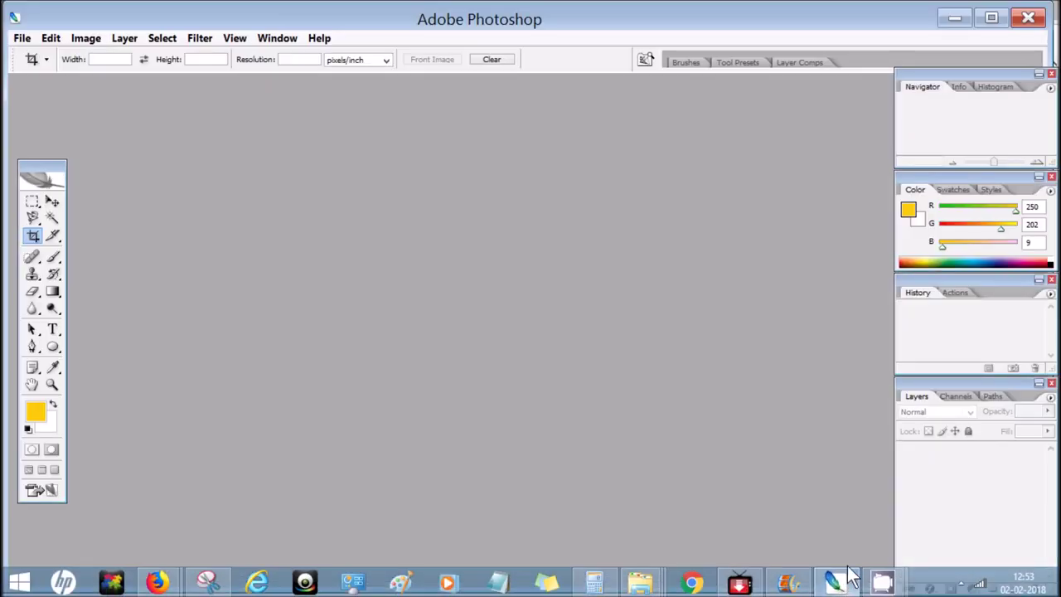
click(23, 39)
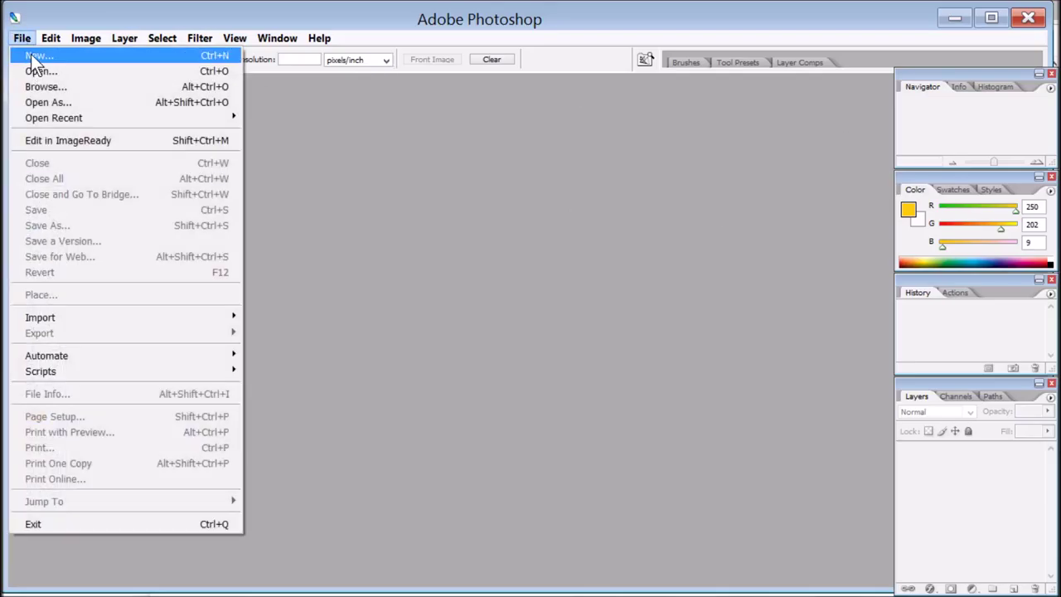
click(31, 54)
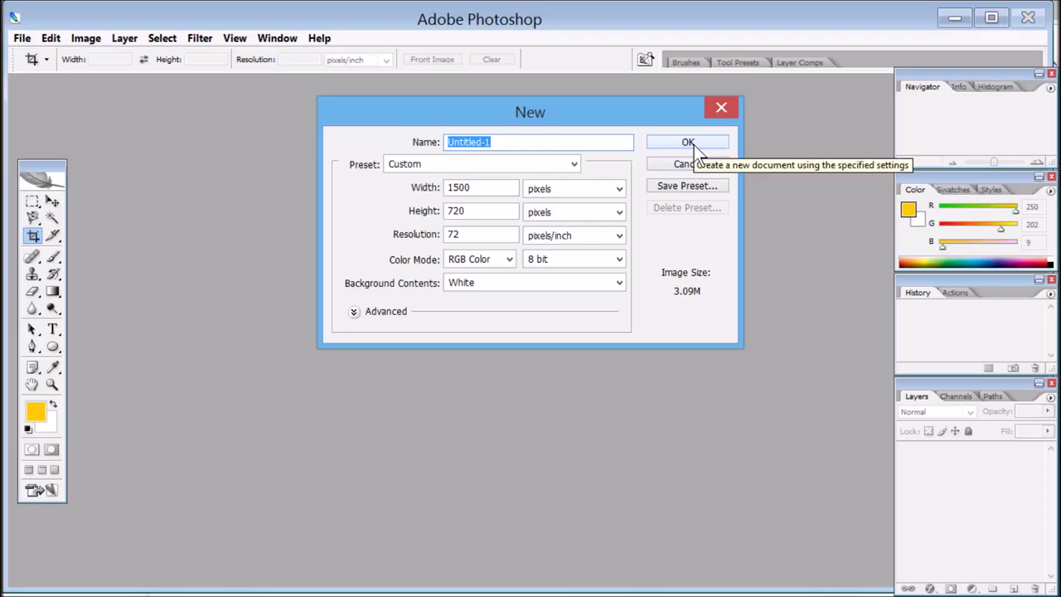
click(694, 144)
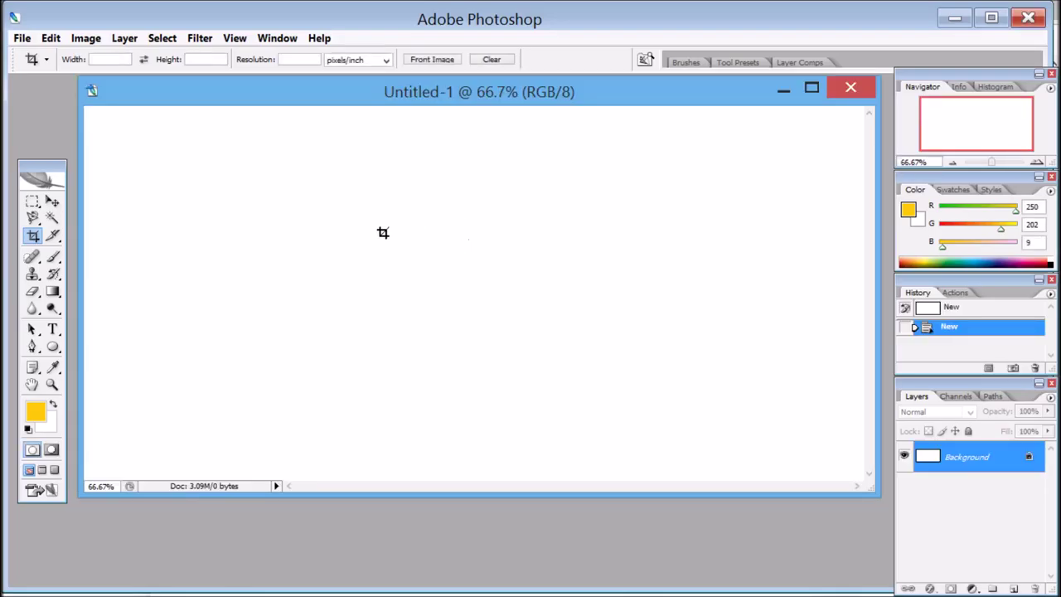
click(21, 39)
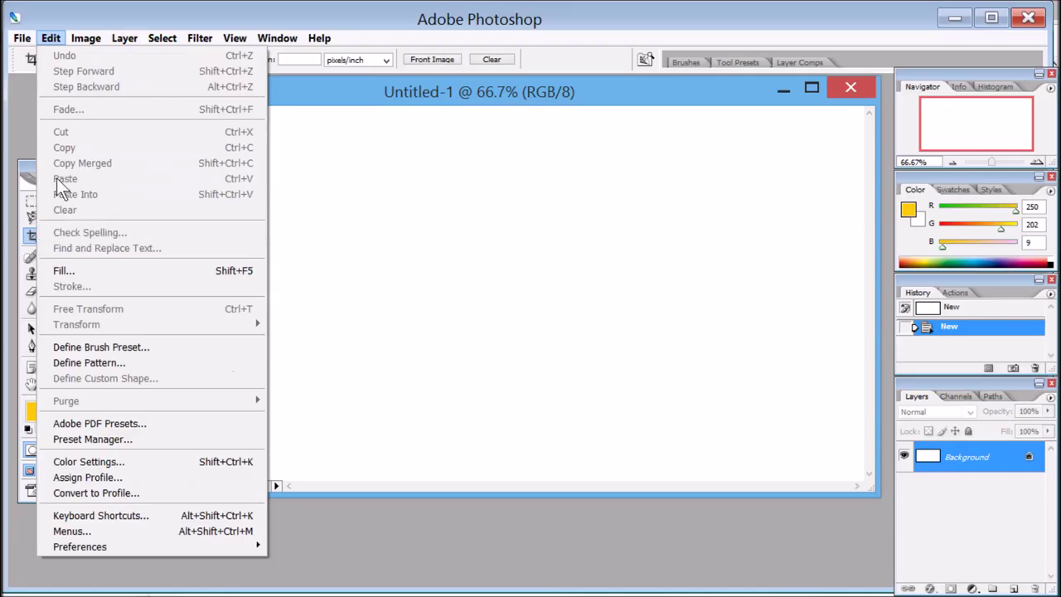
click(22, 38)
click(21, 40)
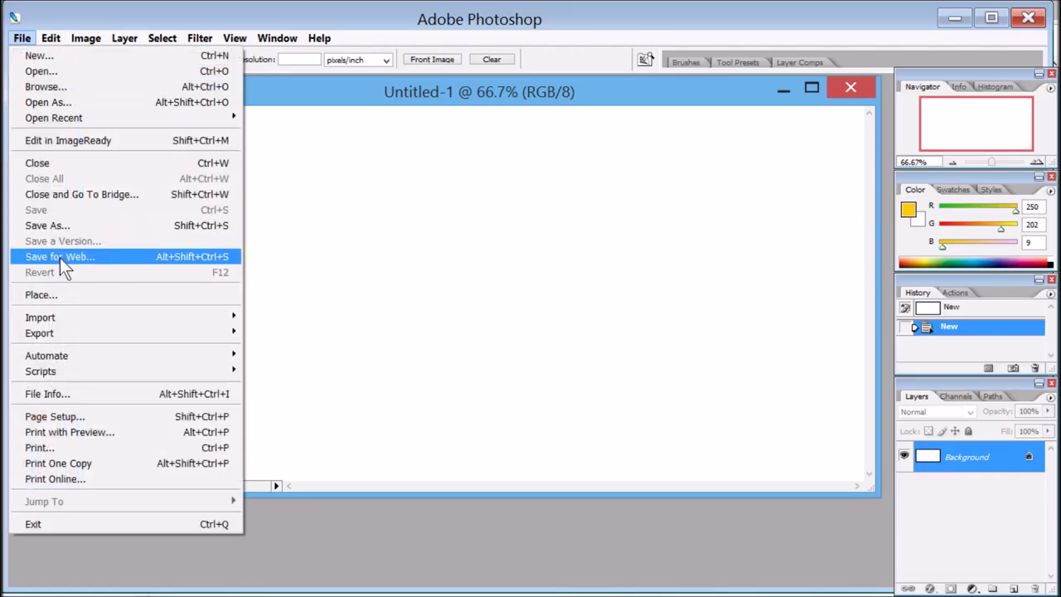
Place a.JPG into Untitled-1 and scale it up to about 195%.
click(61, 296)
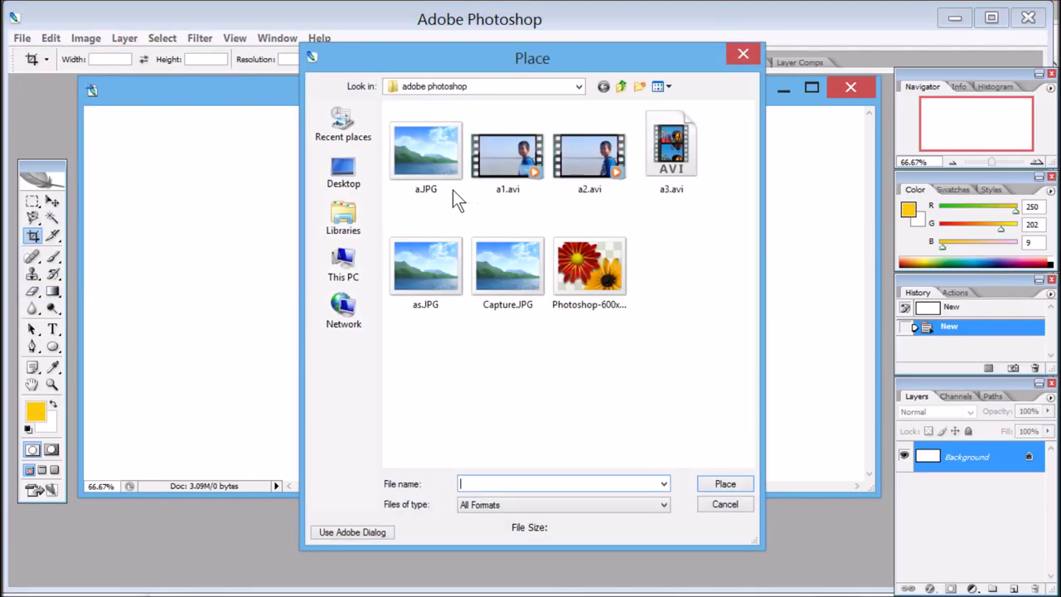
click(437, 161)
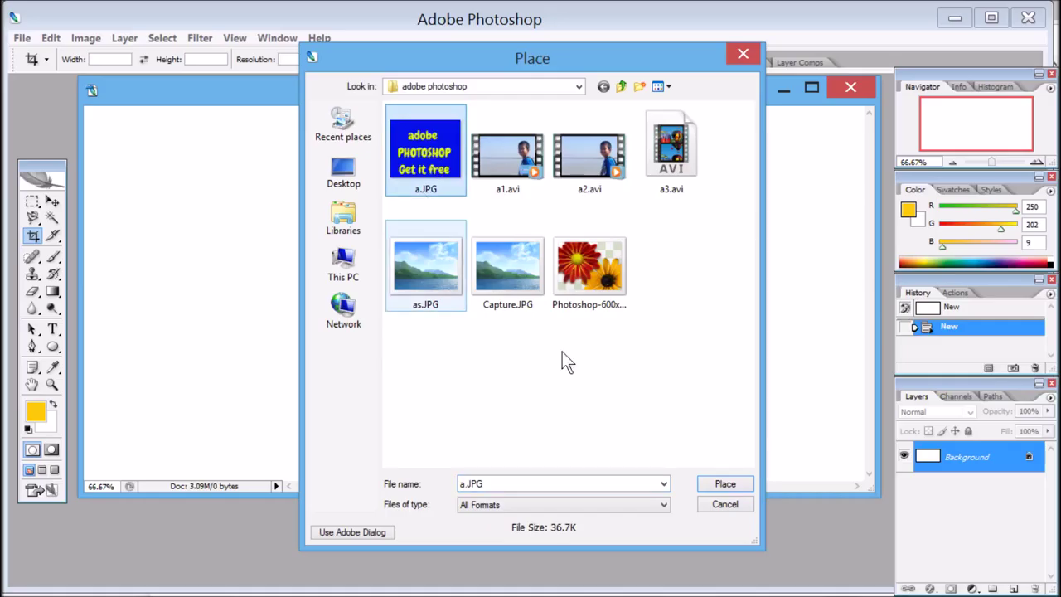
click(723, 484)
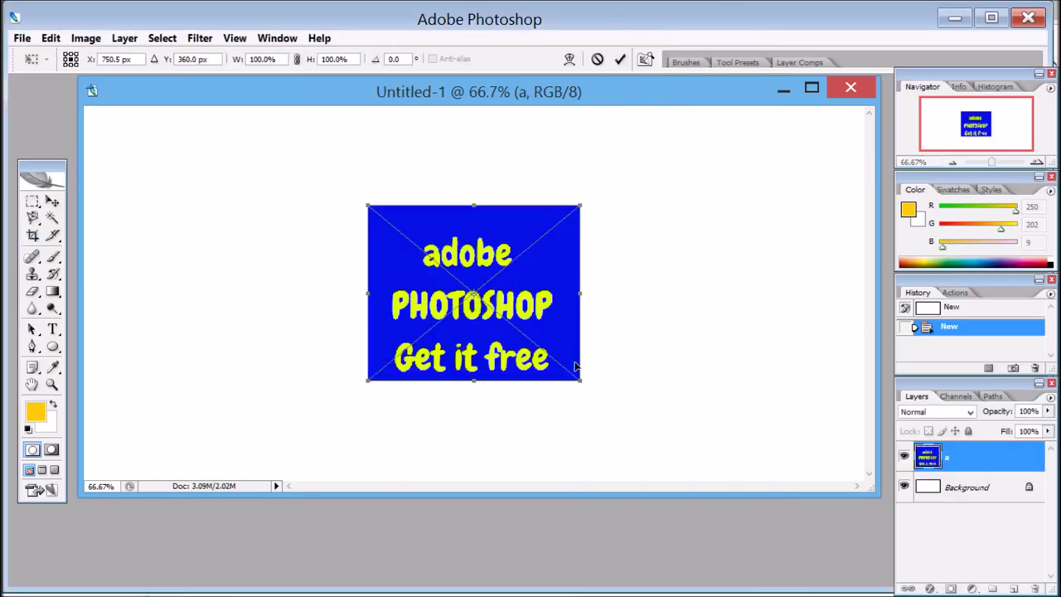
drag(580, 379, 688, 468)
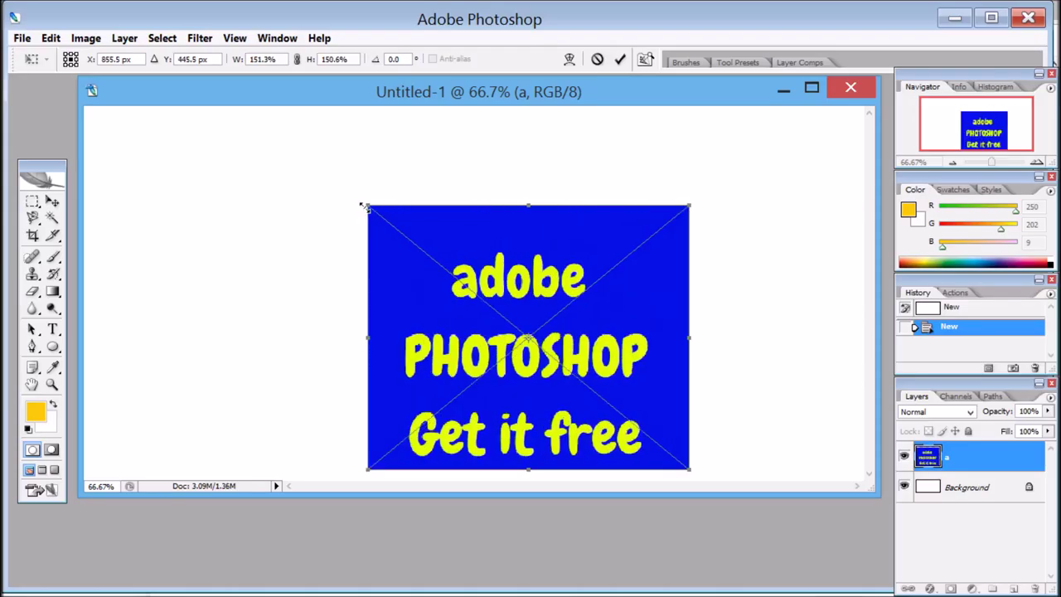
drag(362, 205, 274, 121)
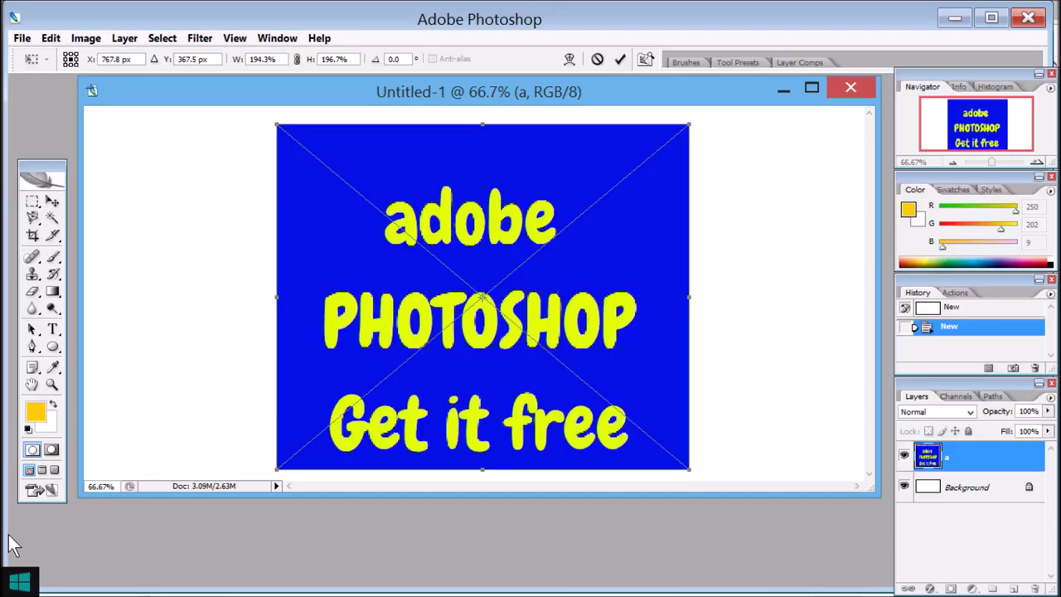
Minimize both the Photoshop and Firefox windows, leaving only the desktop wallpaper visible.
click(954, 19)
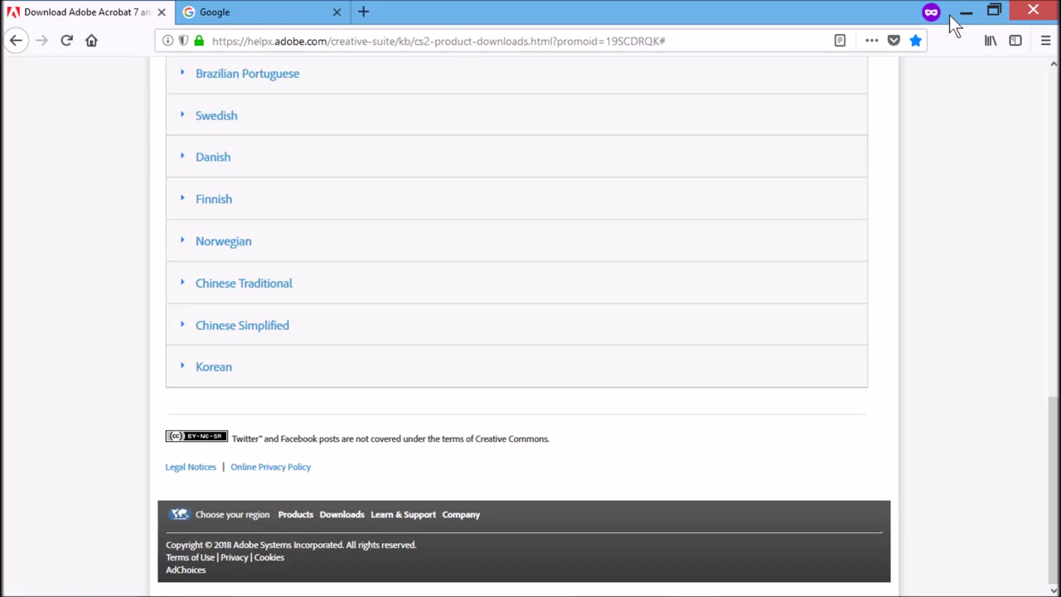
click(966, 12)
mouse_move(1057, 4)
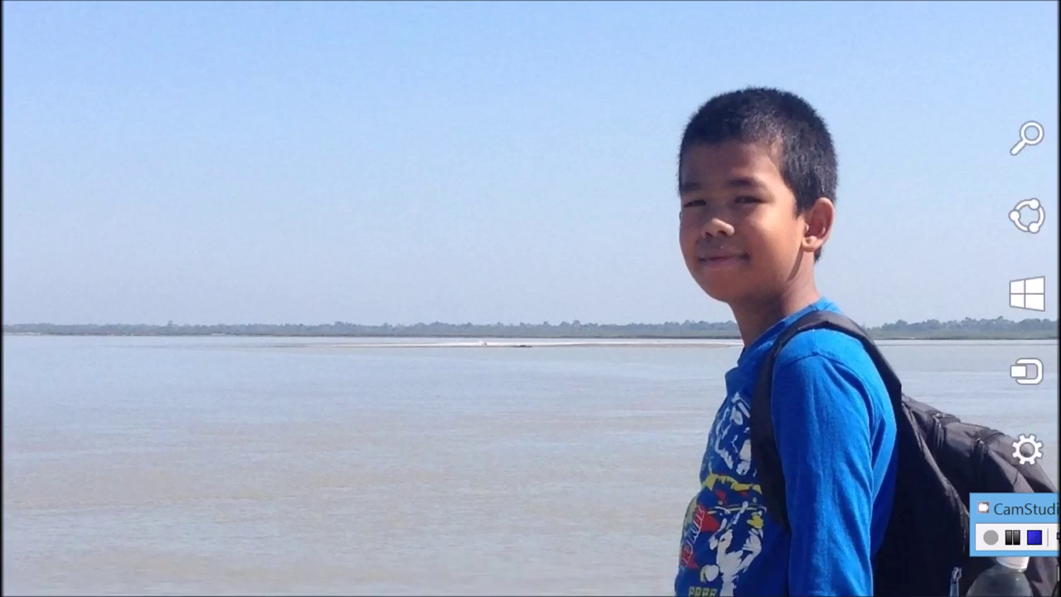